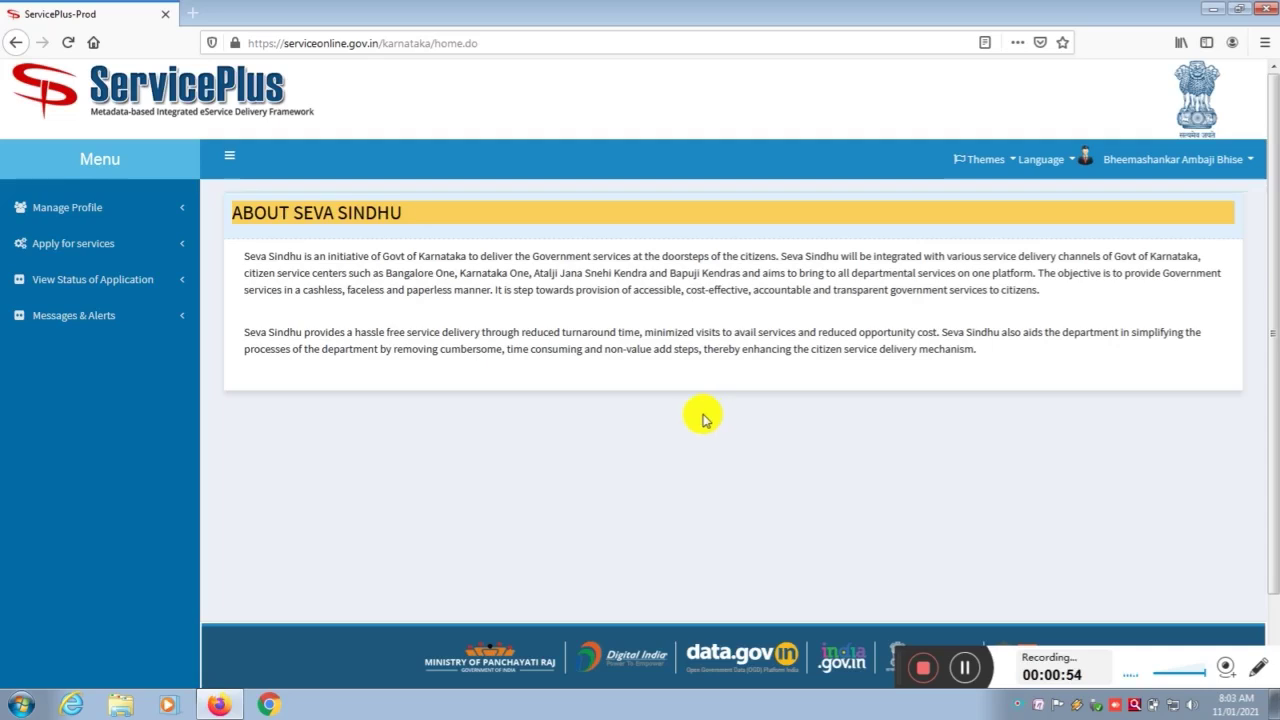
Open the list of all available services and search it for "stu"
click(55, 243)
click(90, 275)
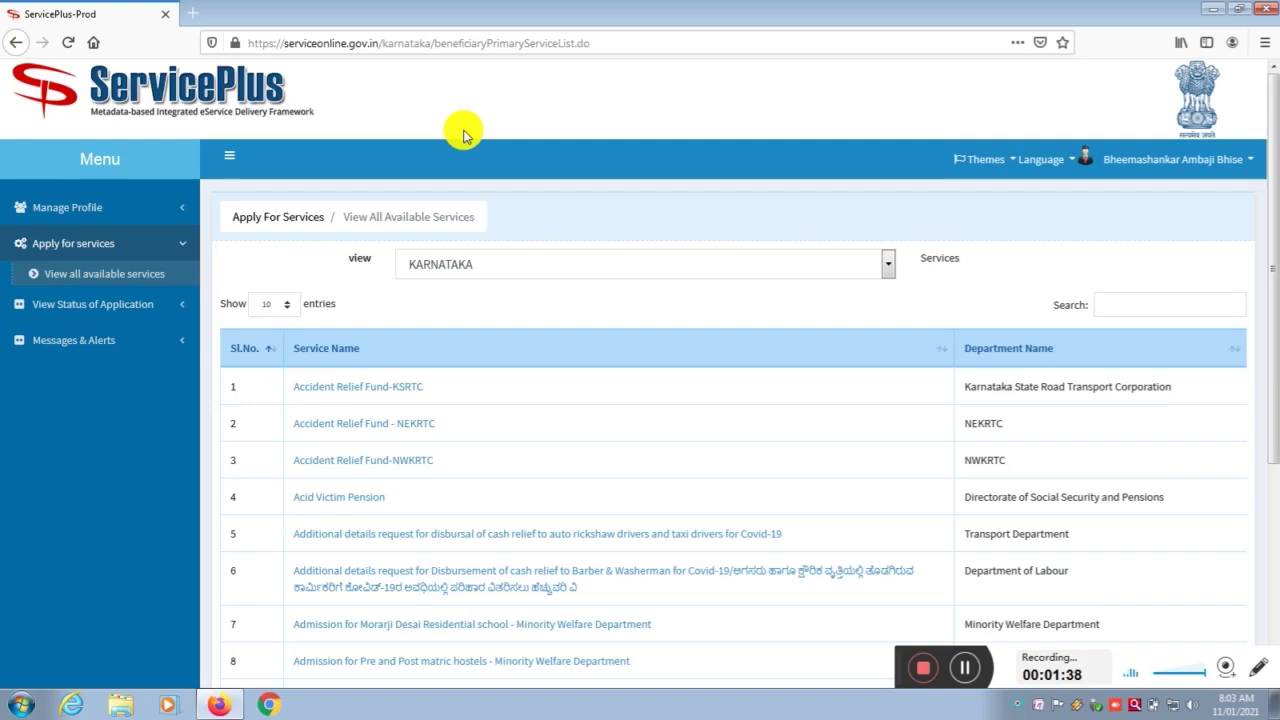
click(1116, 306)
text(stud)
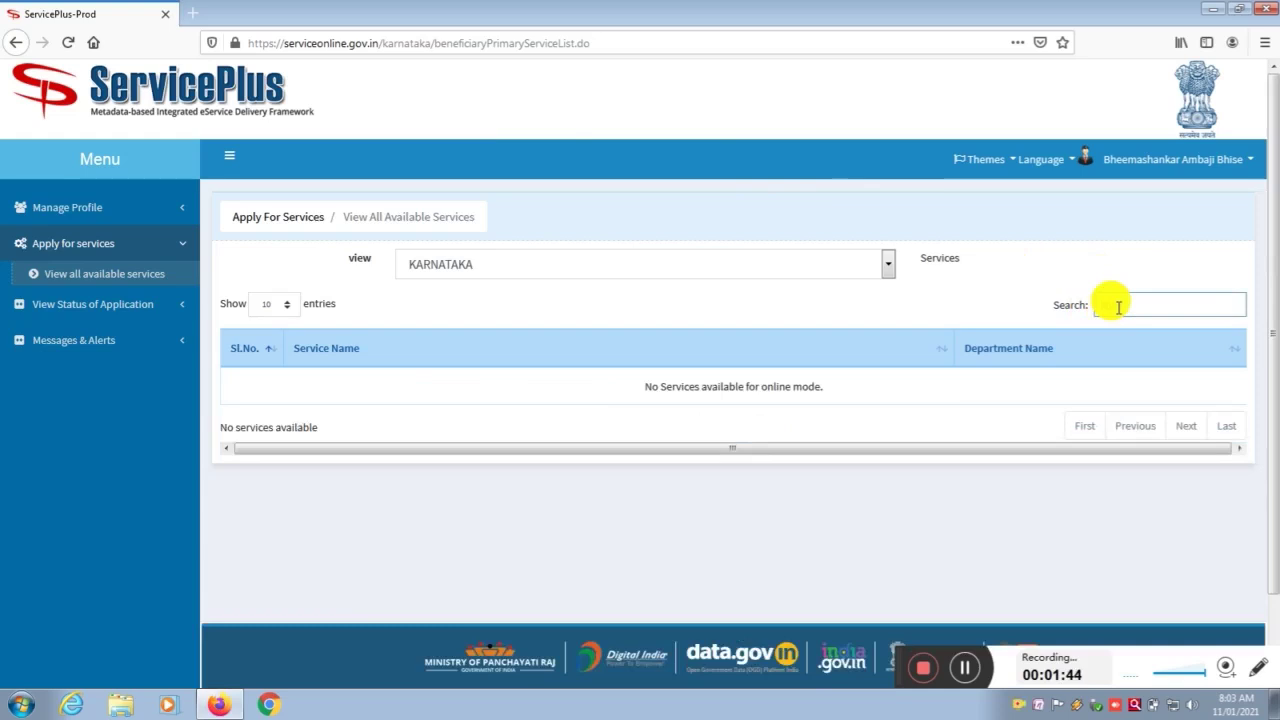
key(BackSpace)
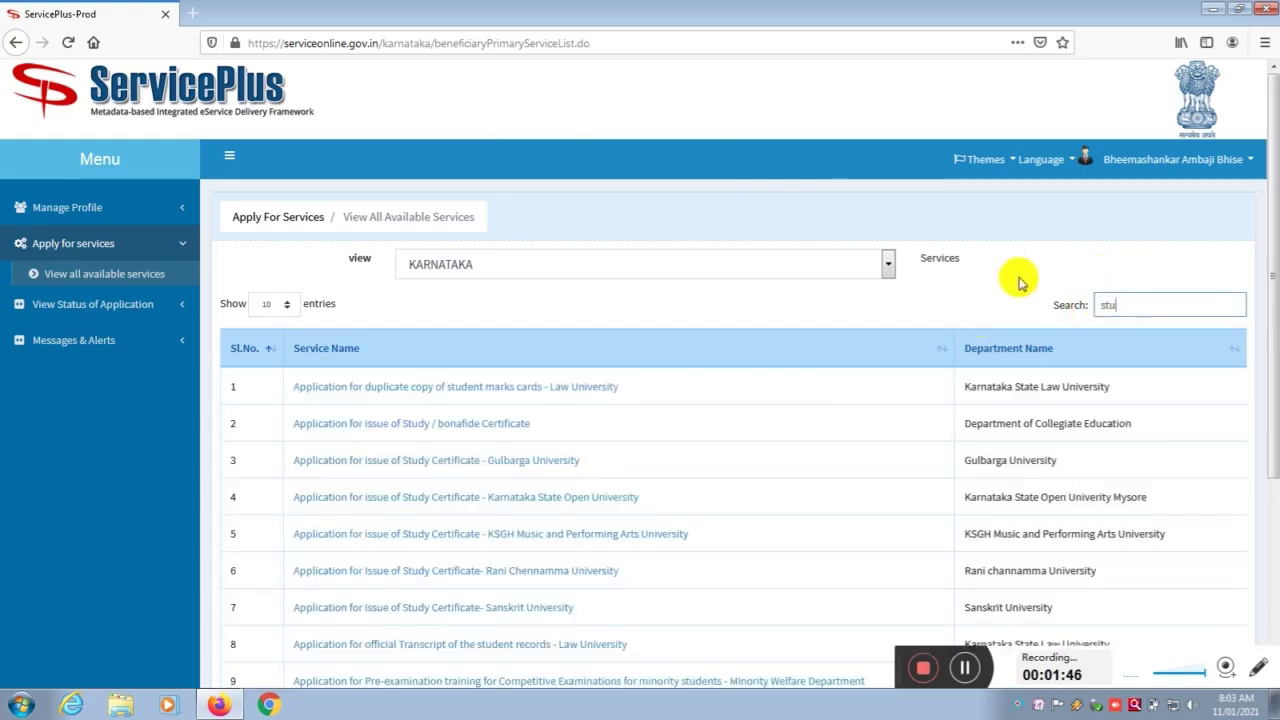
scroll(614, 385, down, 2)
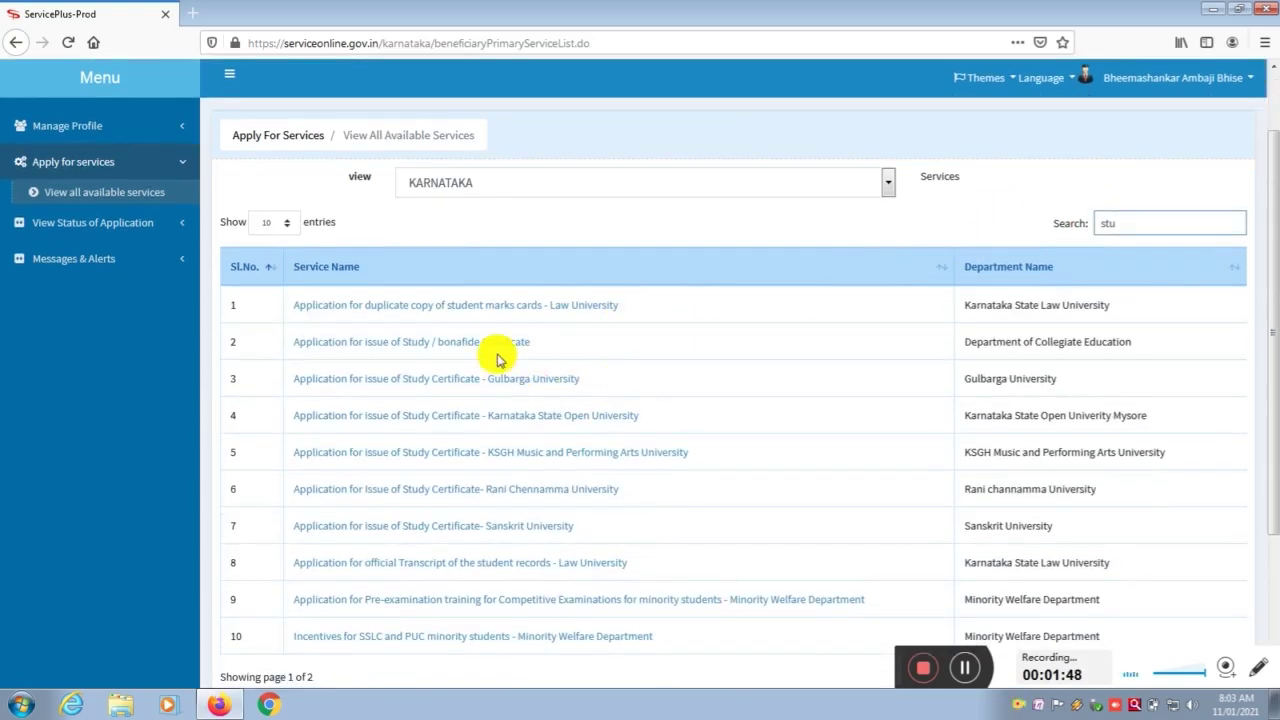
scroll(550, 345, down, 3)
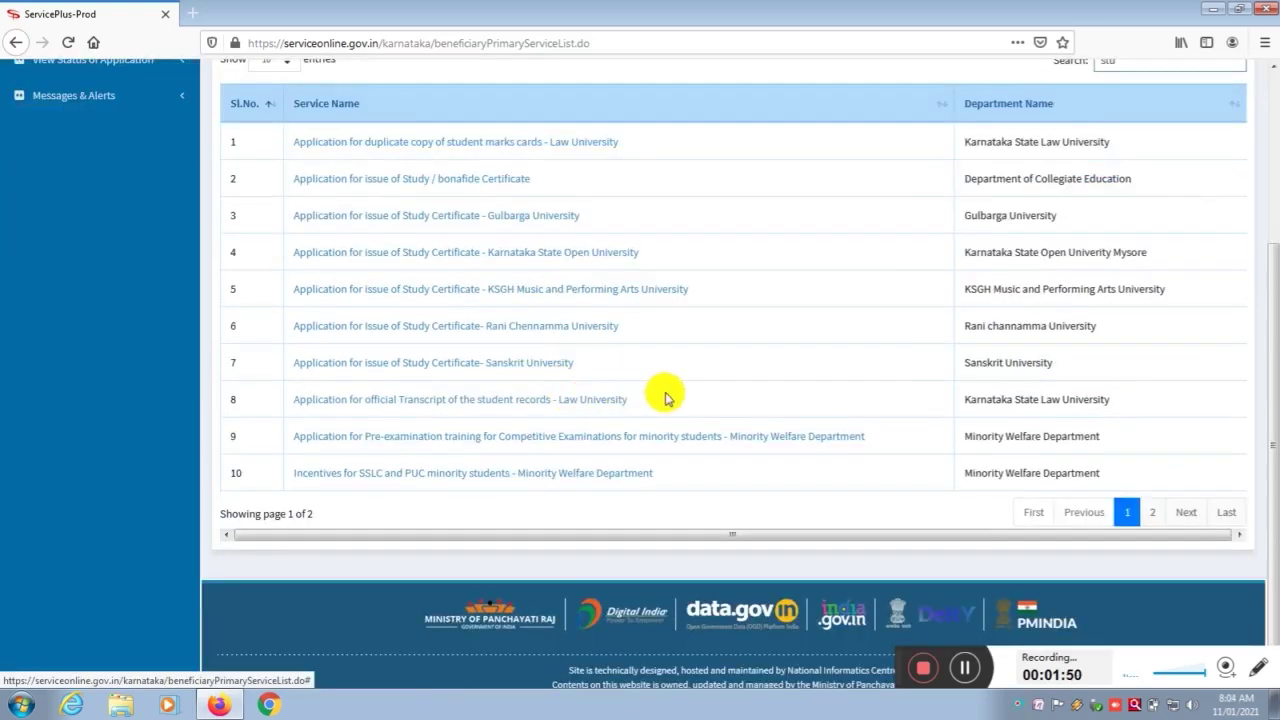
scroll(614, 390, up, 5)
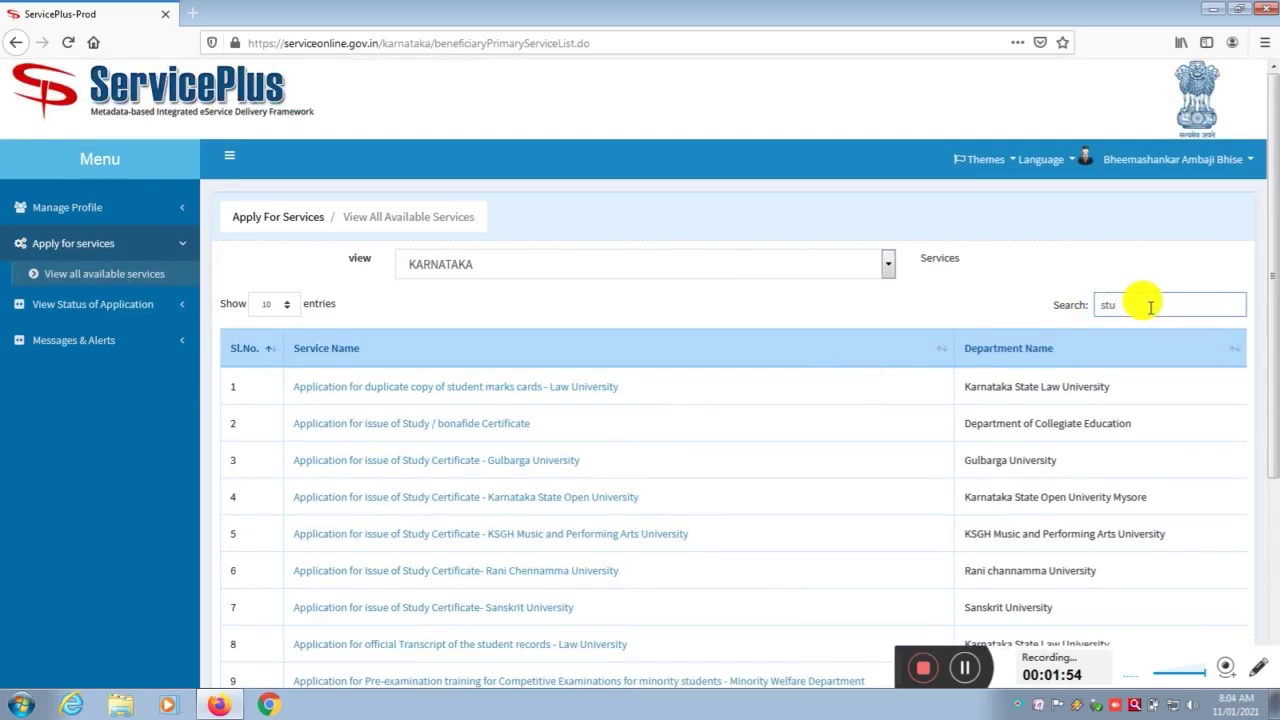
Refine the service search to "student" and look over the matching services
text(de)
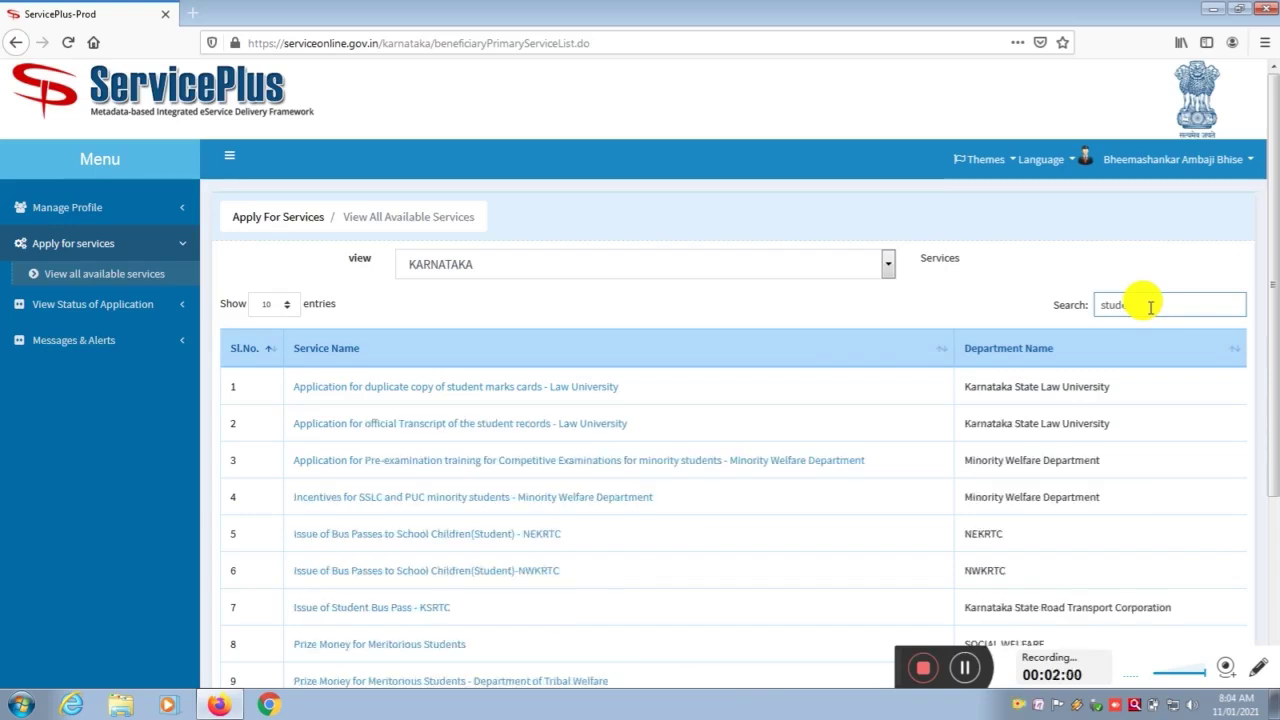
text(nt)
scroll(486, 471, down, 2)
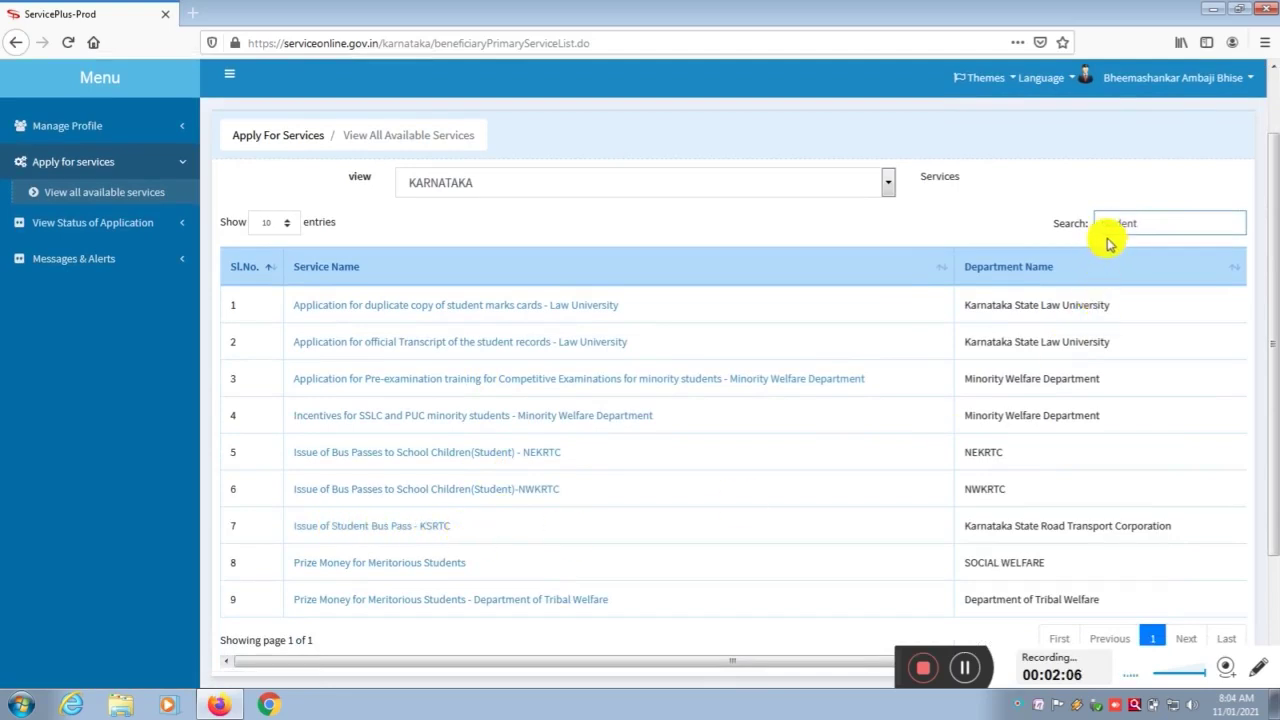
drag(1092, 222, 1272, 212)
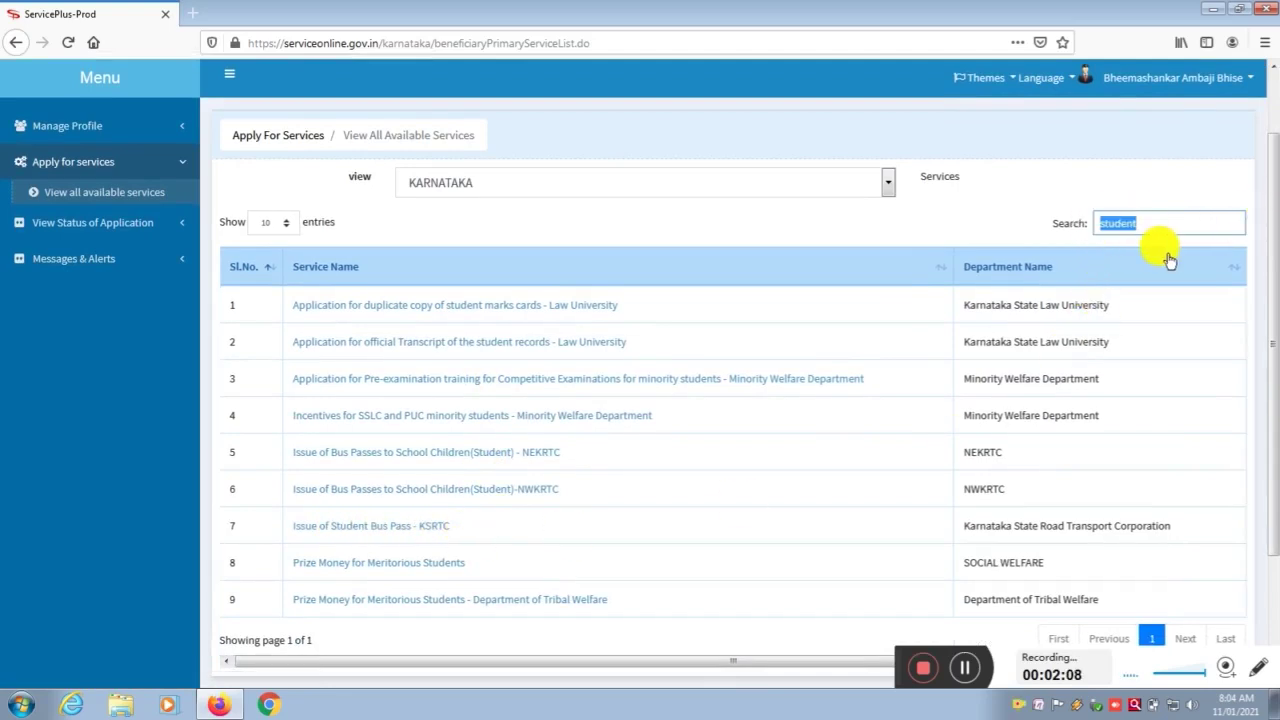
click(1157, 223)
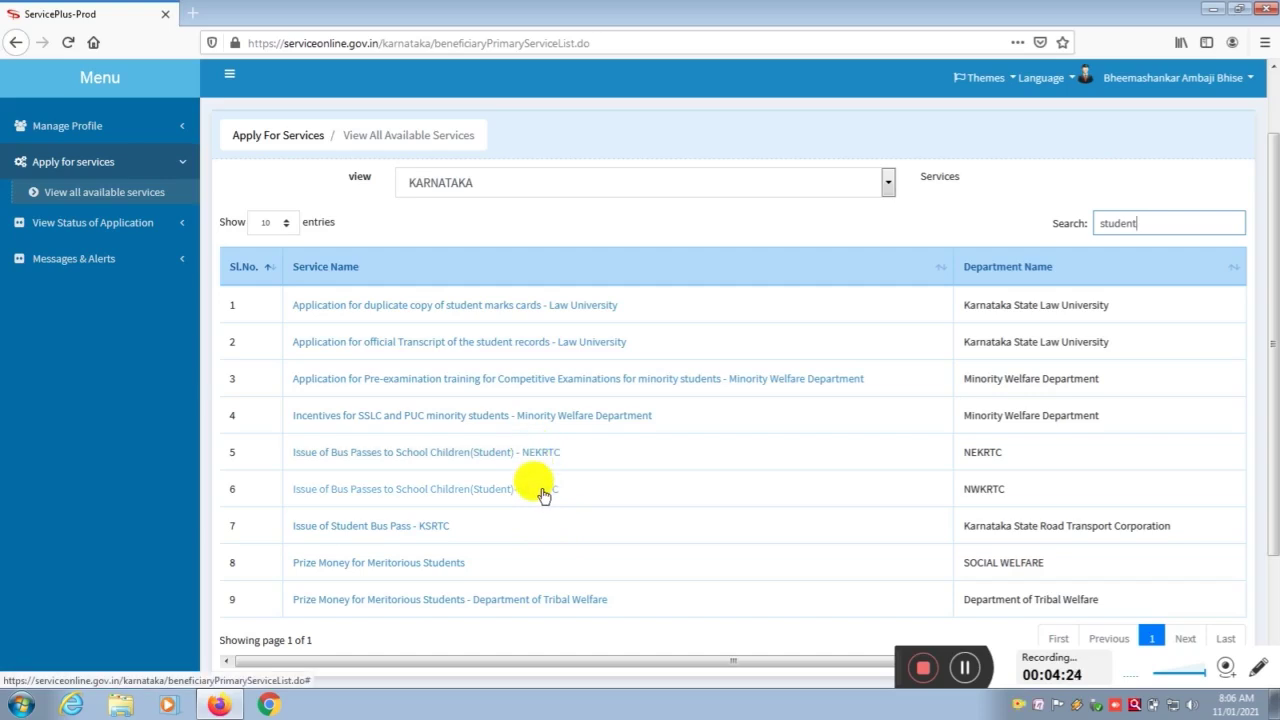
Open the "Issue of Bus Passes to School Children(Student)-NWKRTC" service and review its pre-defined form download window
click(450, 497)
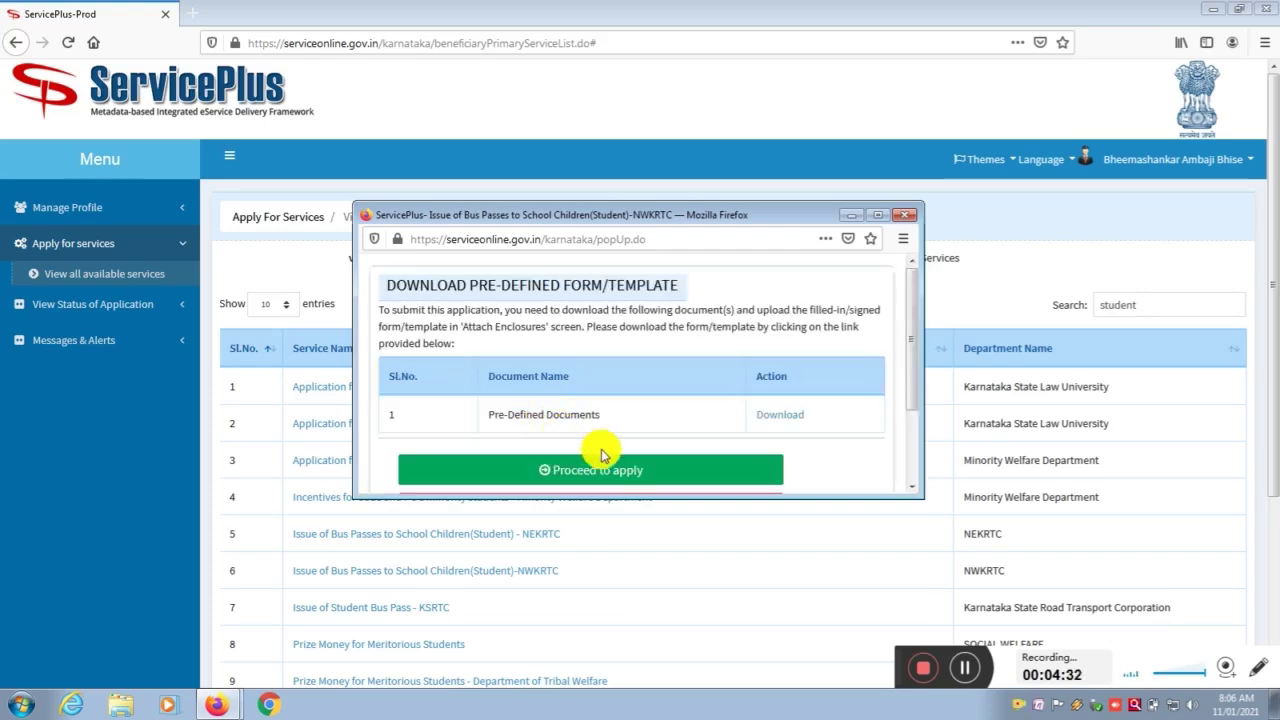
scroll(648, 360, down, 2)
scroll(648, 360, up, 3)
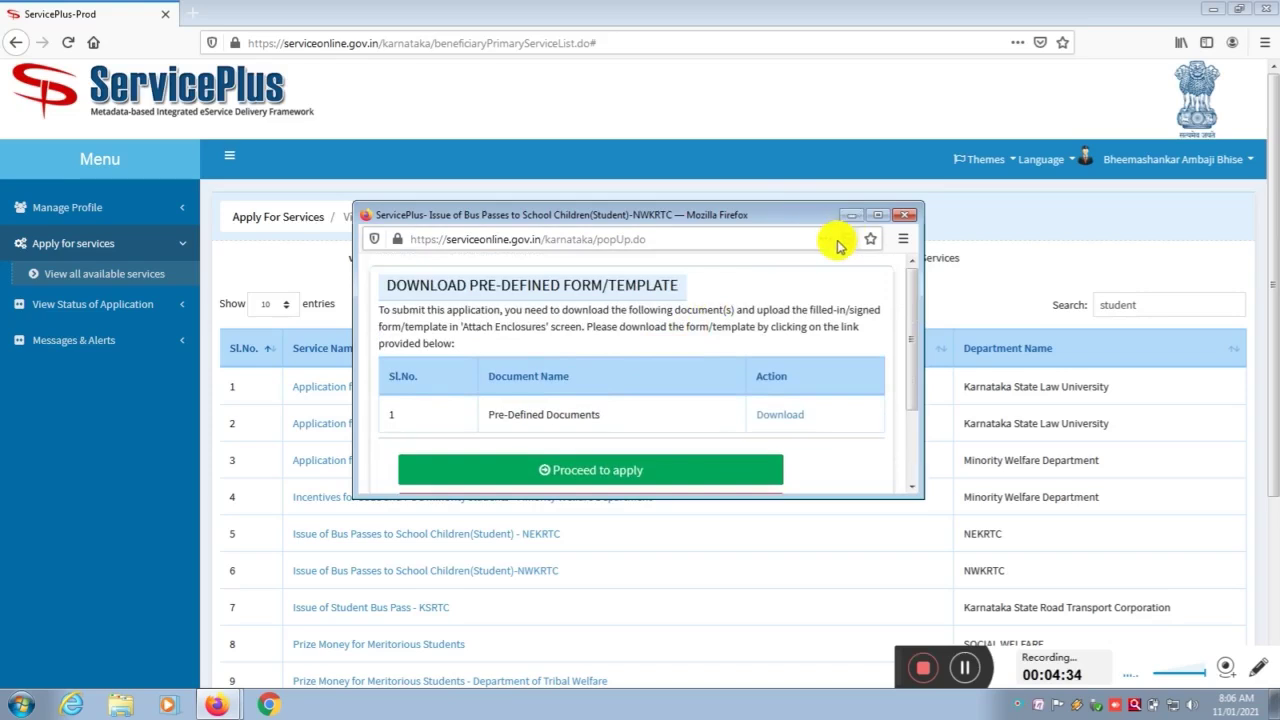
scroll(533, 360, down, 3)
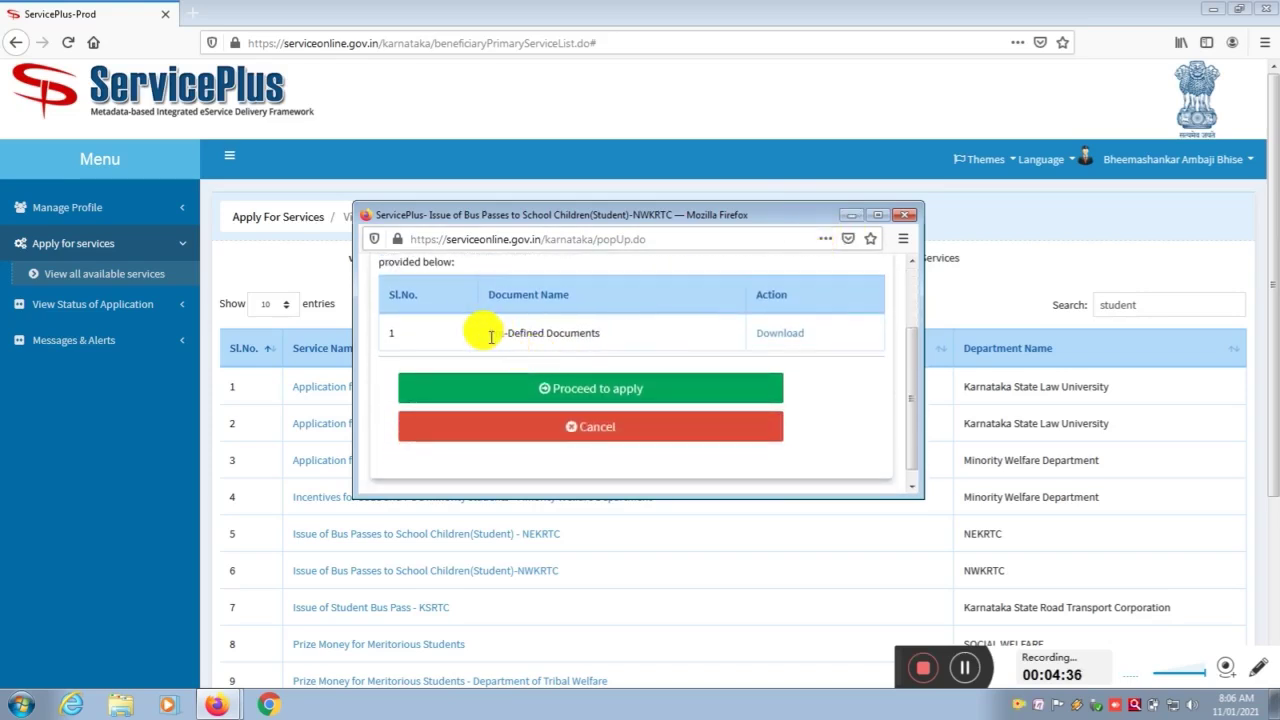
drag(491, 333, 591, 329)
click(686, 329)
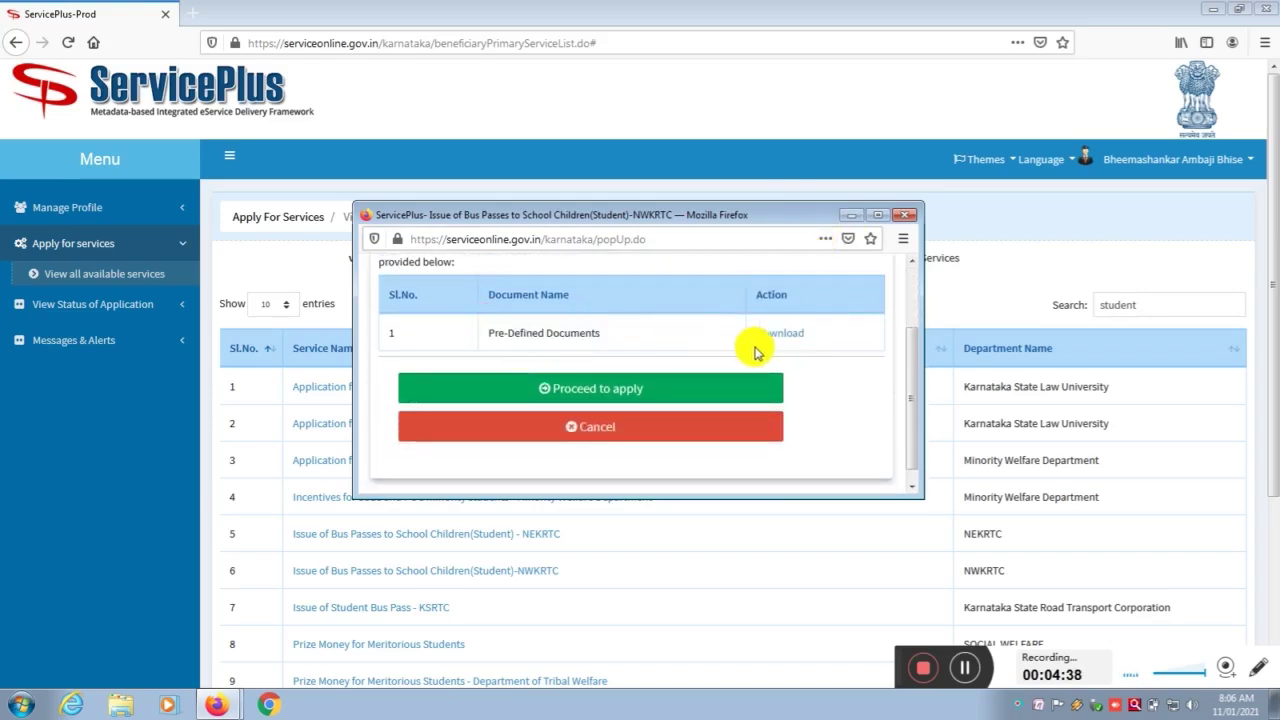
Download the Pre-Defined Documents PDF and open it with Firefox
click(778, 338)
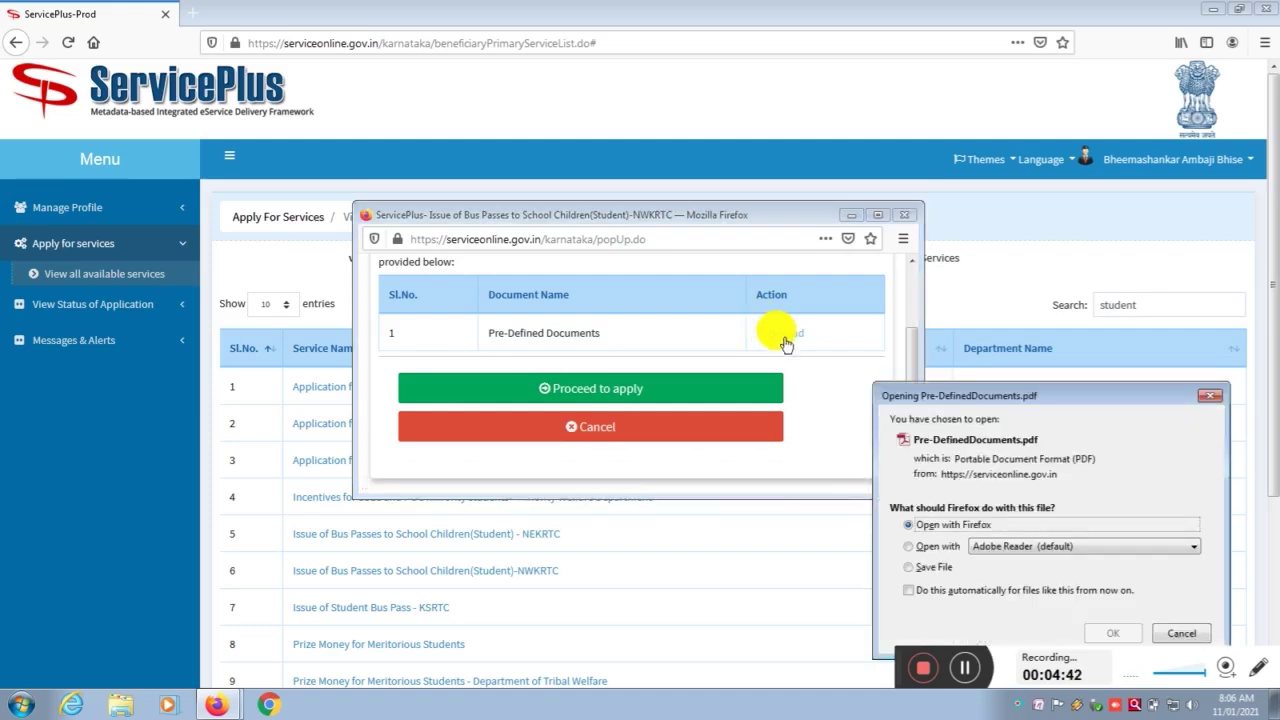
drag(1008, 405, 958, 291)
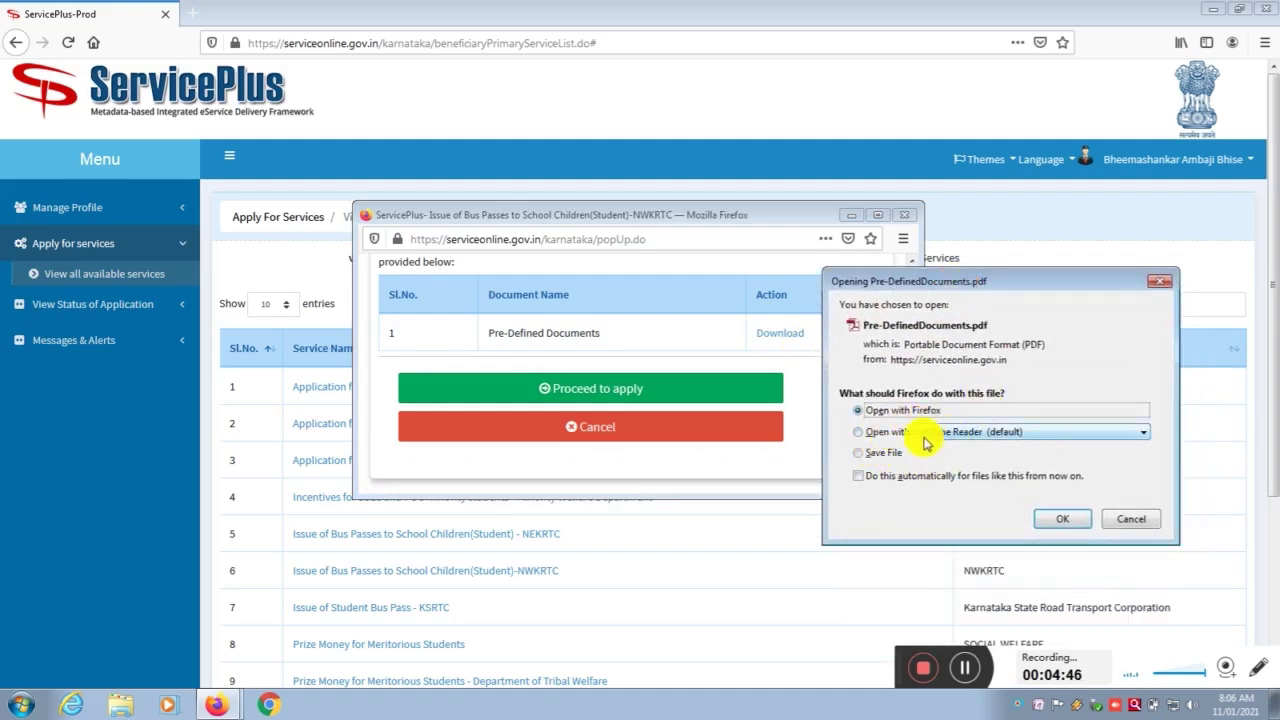
click(1062, 519)
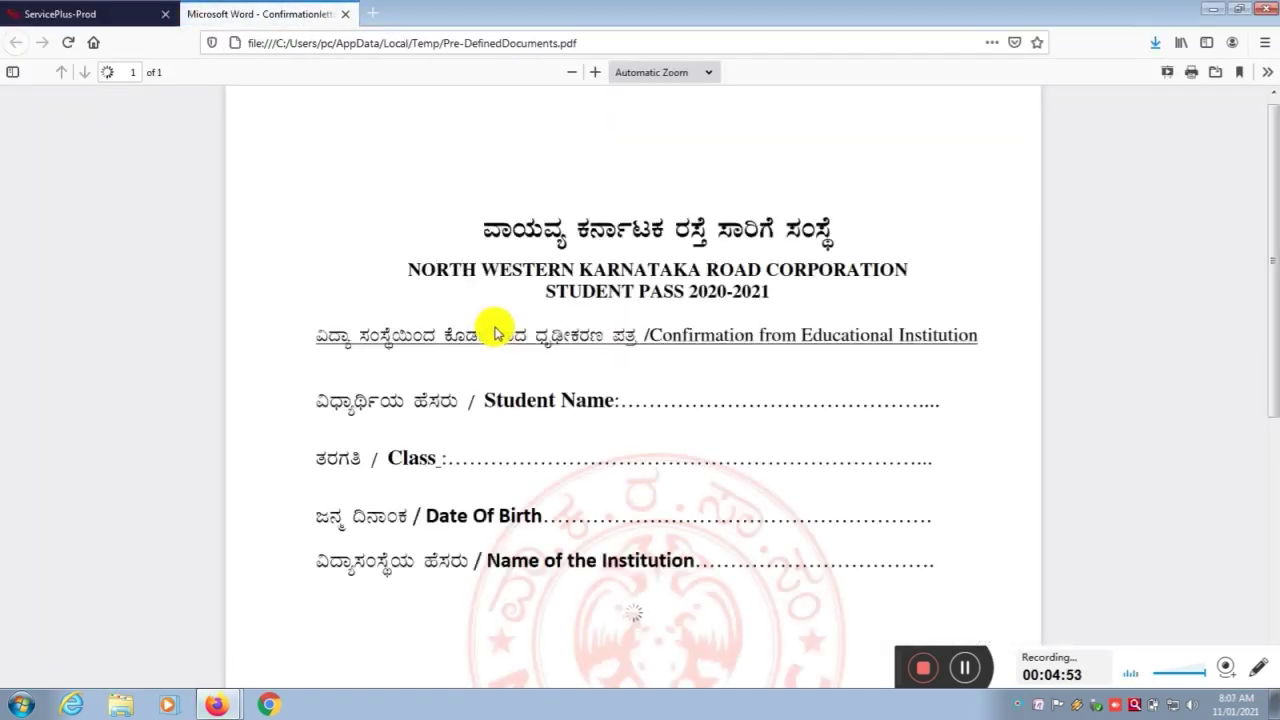
Examine the heading and overall layout of the Student Pass 2020-2021 confirmation form
drag(474, 223, 854, 243)
click(828, 295)
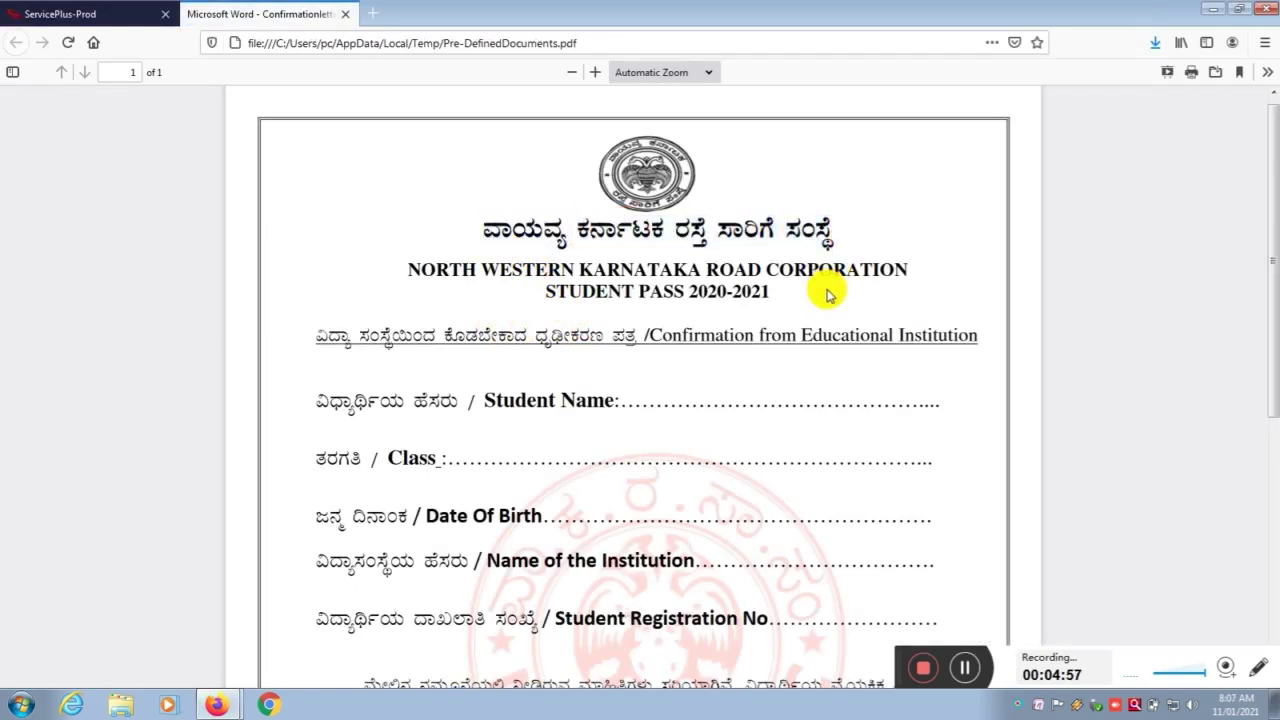
scroll(815, 292, down, 5)
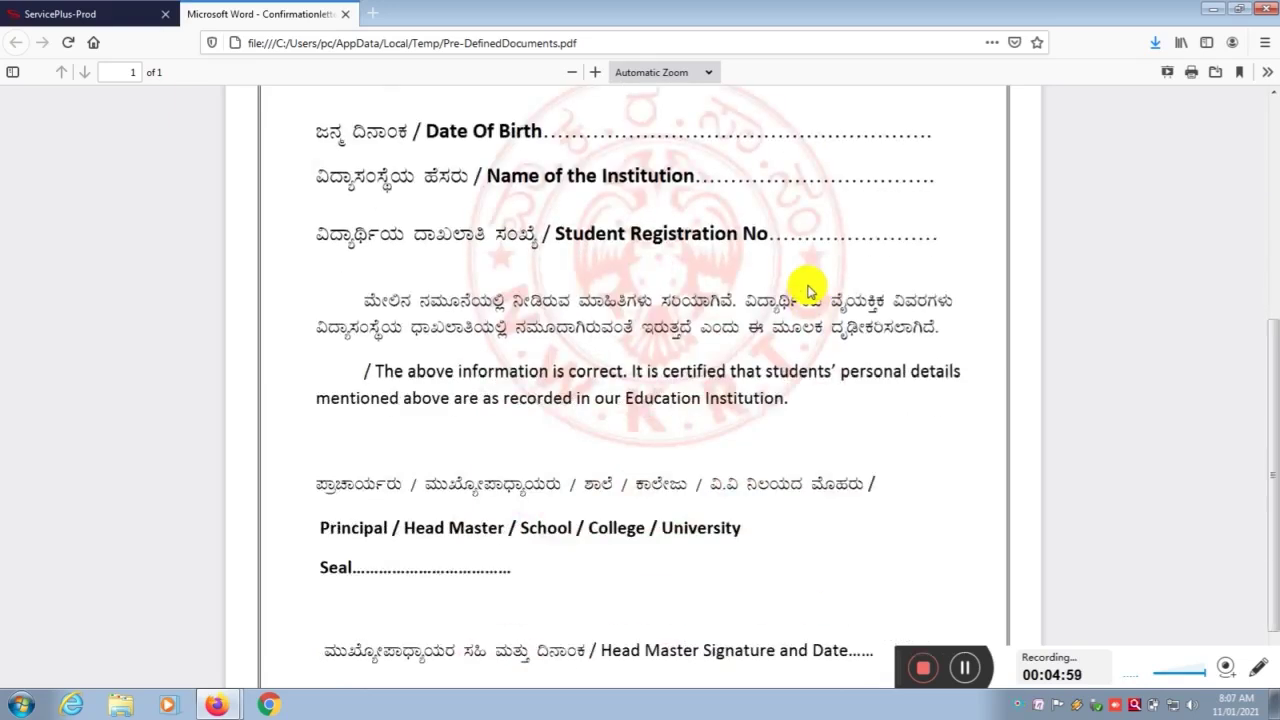
scroll(810, 291, up, 5)
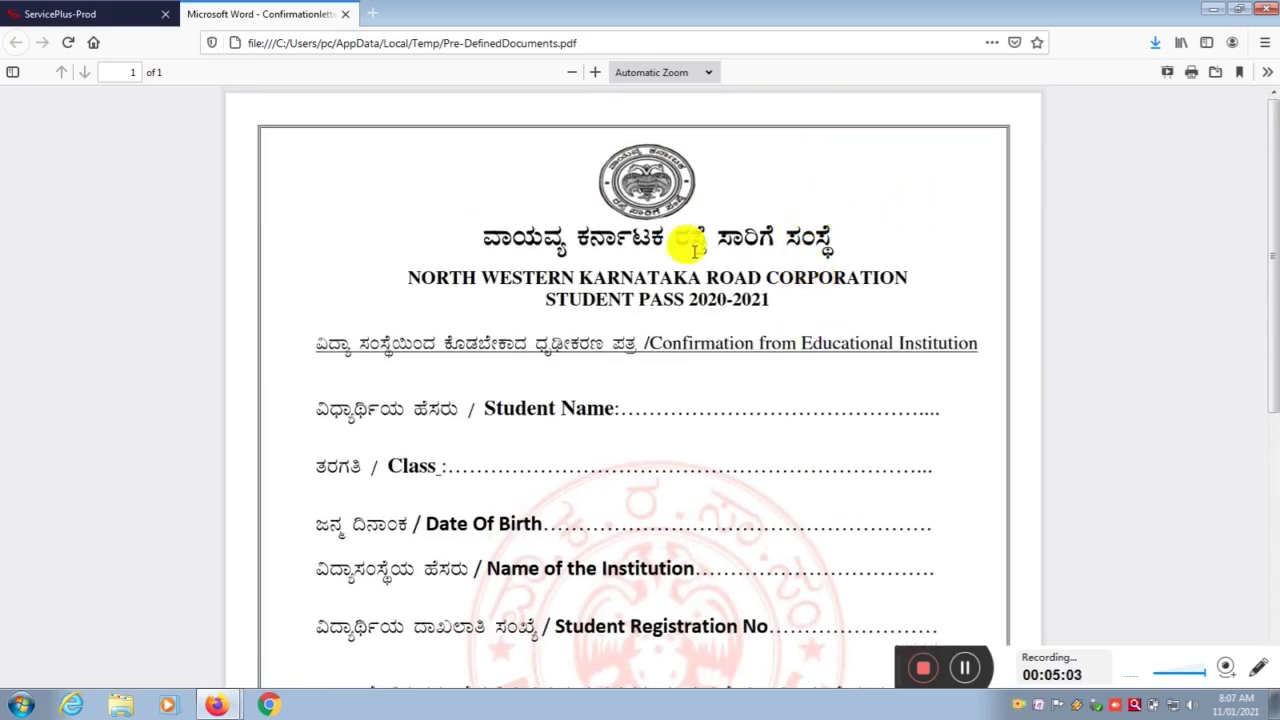
scroll(688, 252, down, 5)
scroll(668, 256, up, 5)
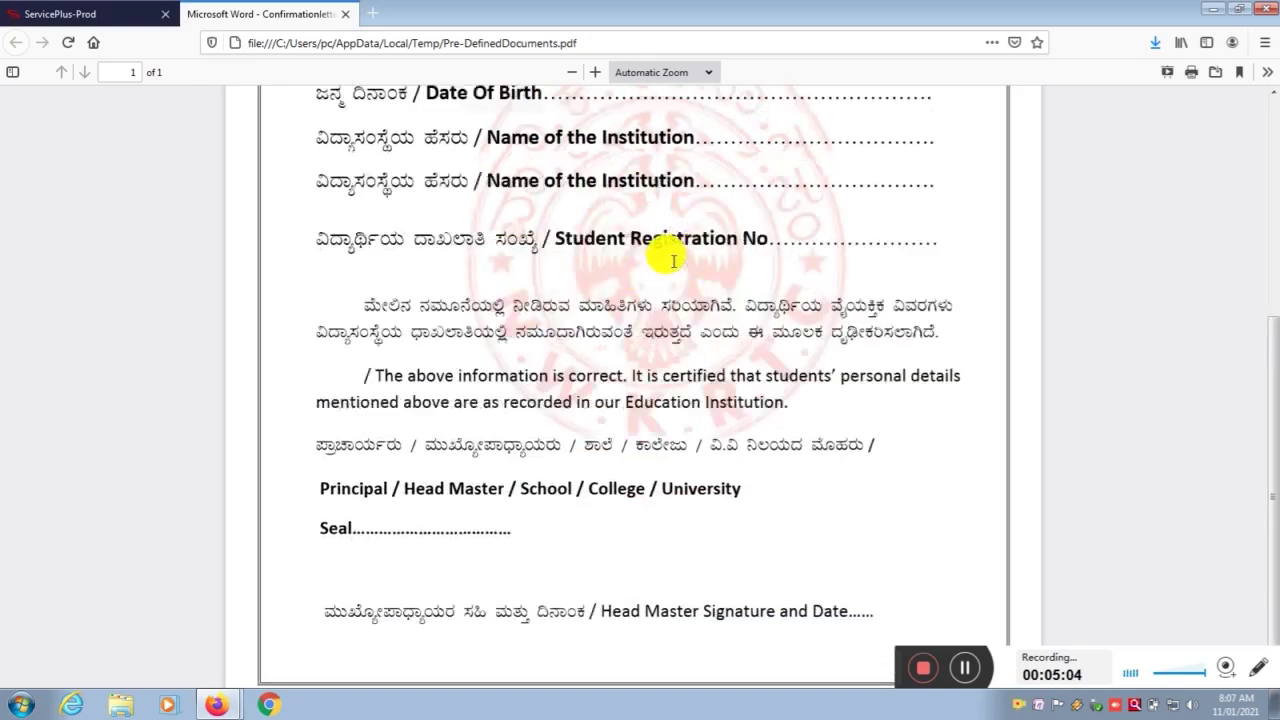
Review the form's blanks for student name, class, date of birth, institution name and student registration number
drag(506, 405, 723, 409)
click(680, 409)
drag(622, 410, 929, 400)
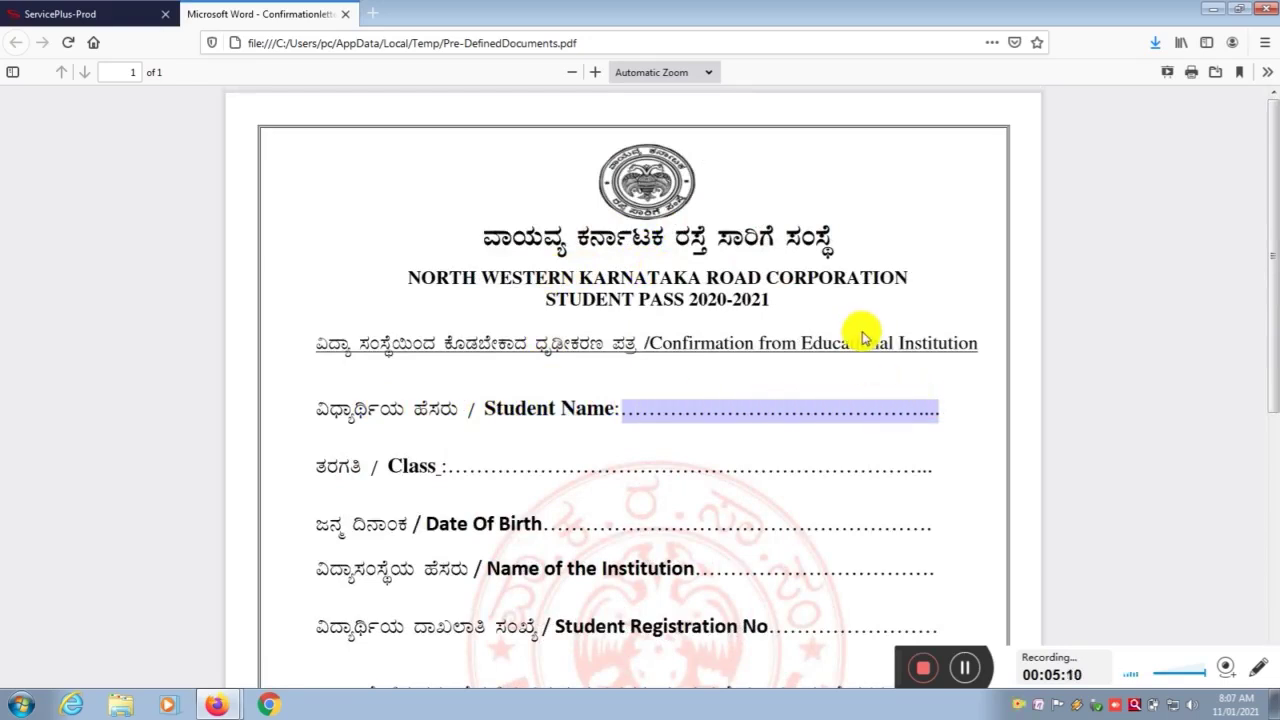
scroll(860, 334, down, 2)
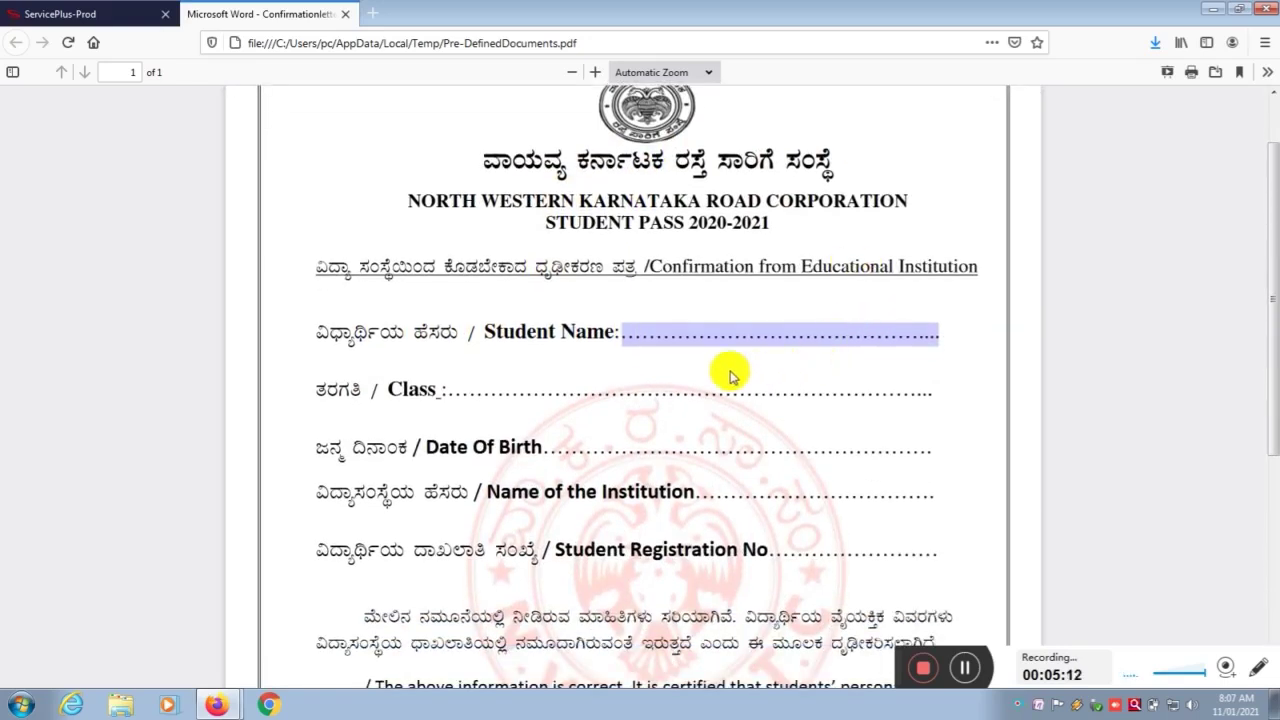
drag(614, 332, 886, 334)
click(886, 334)
drag(453, 394, 786, 391)
drag(552, 450, 822, 445)
scroll(556, 434, down, 2)
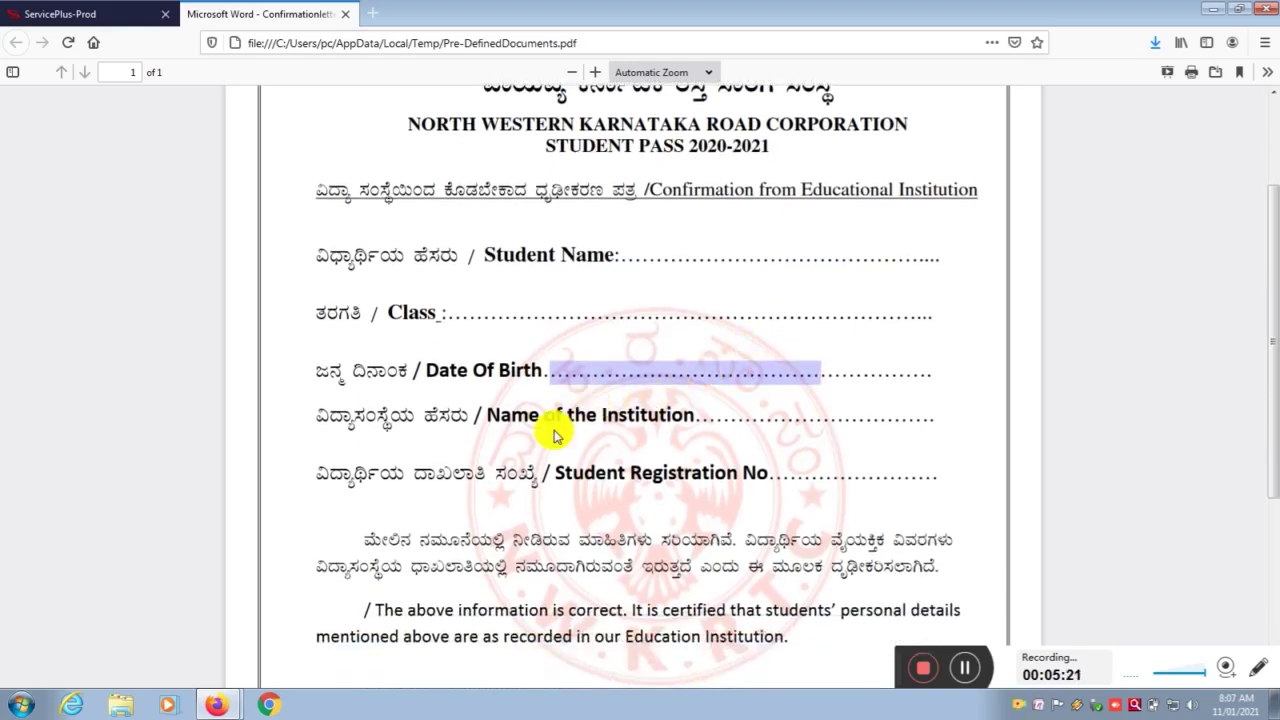
drag(703, 418, 934, 421)
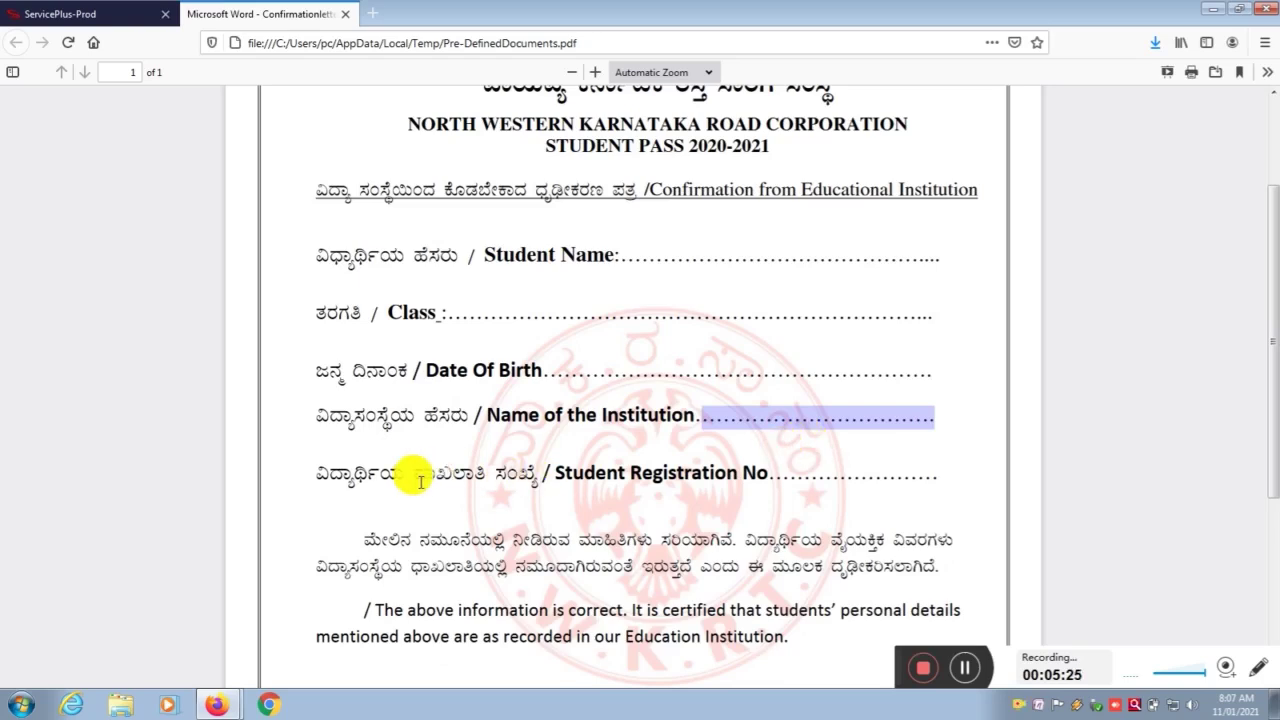
drag(780, 475, 932, 478)
Examine the certification text, institution seal line and head master signature and date line on the form
scroll(820, 462, down, 2)
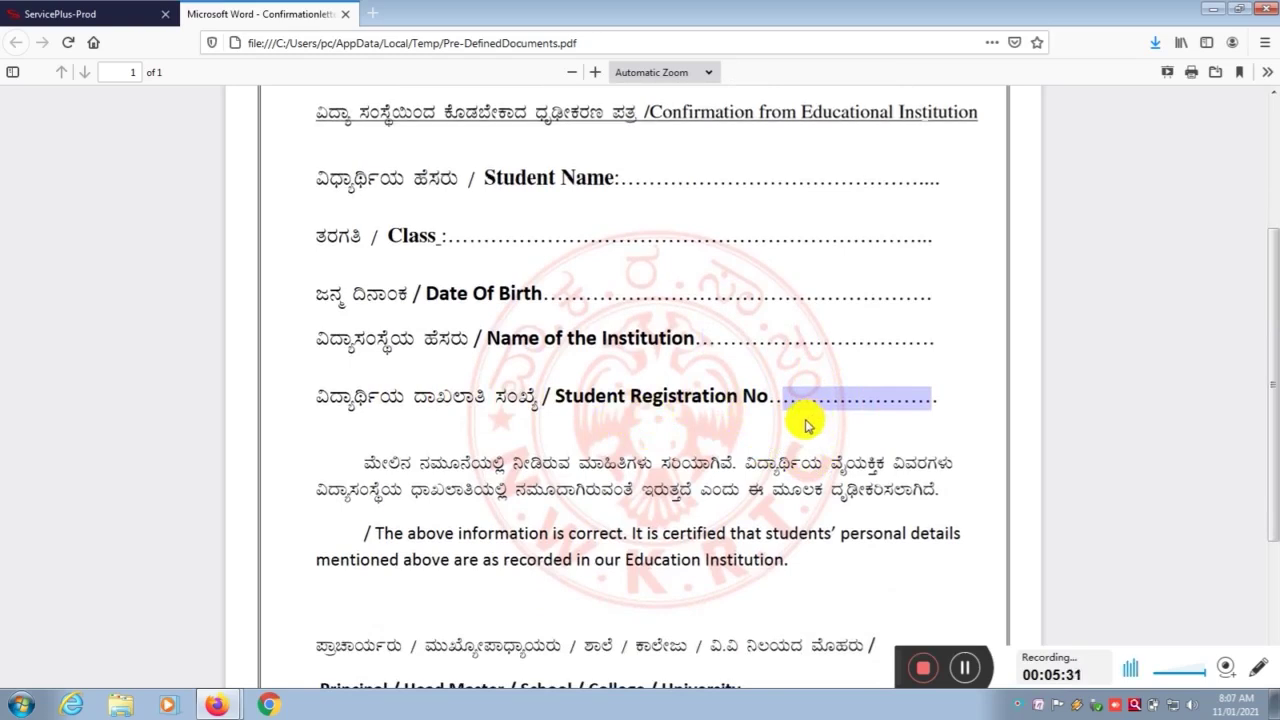
scroll(800, 423, down, 2)
scroll(737, 357, down, 4)
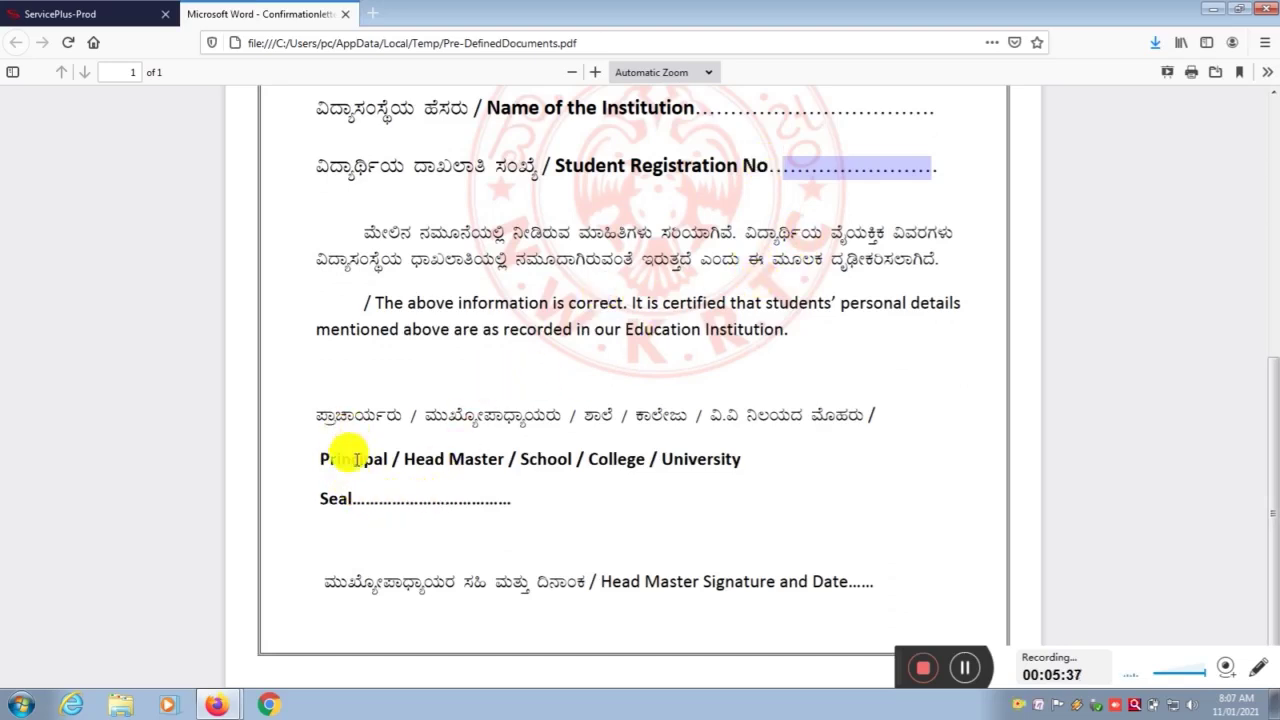
click(351, 500)
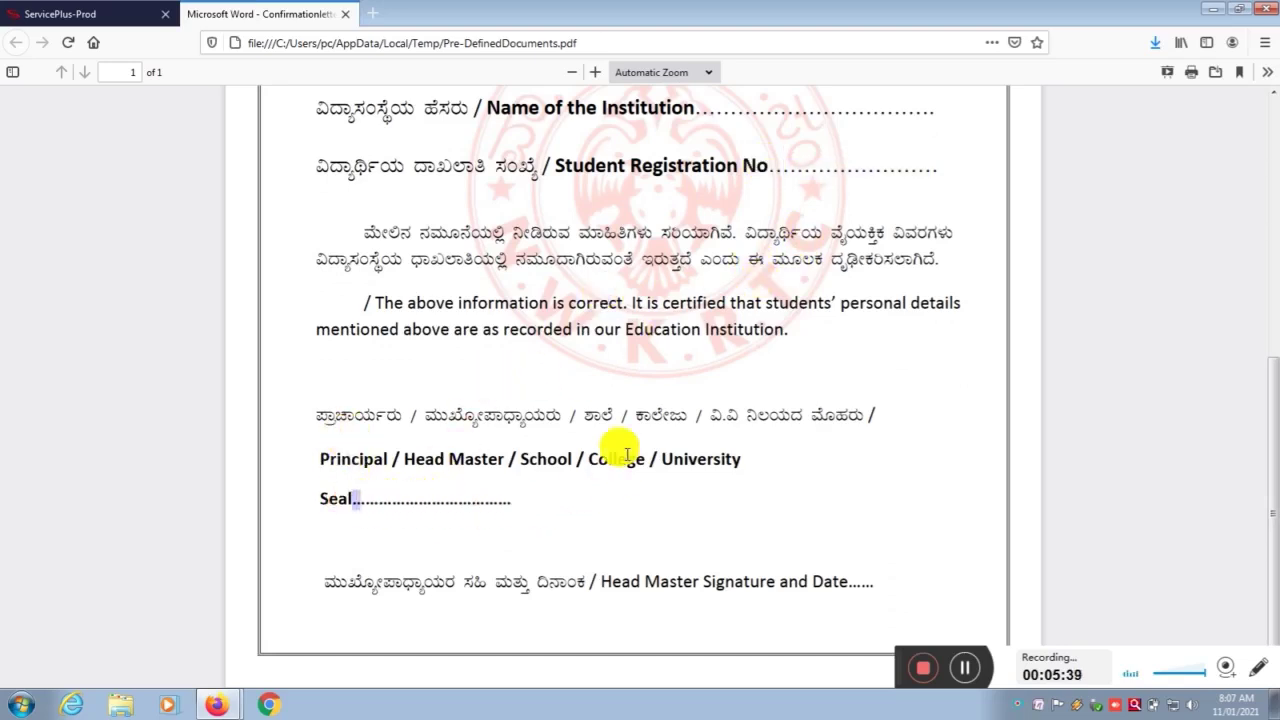